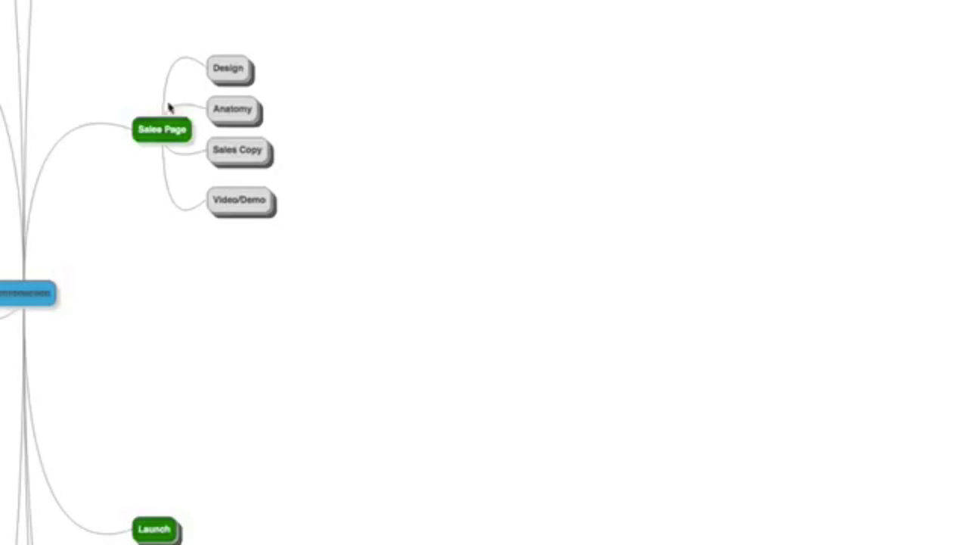
Step: Bring the Design node into view and unfold it into Hire and Use OptimizePress
scroll(95, 62, "down", 10)
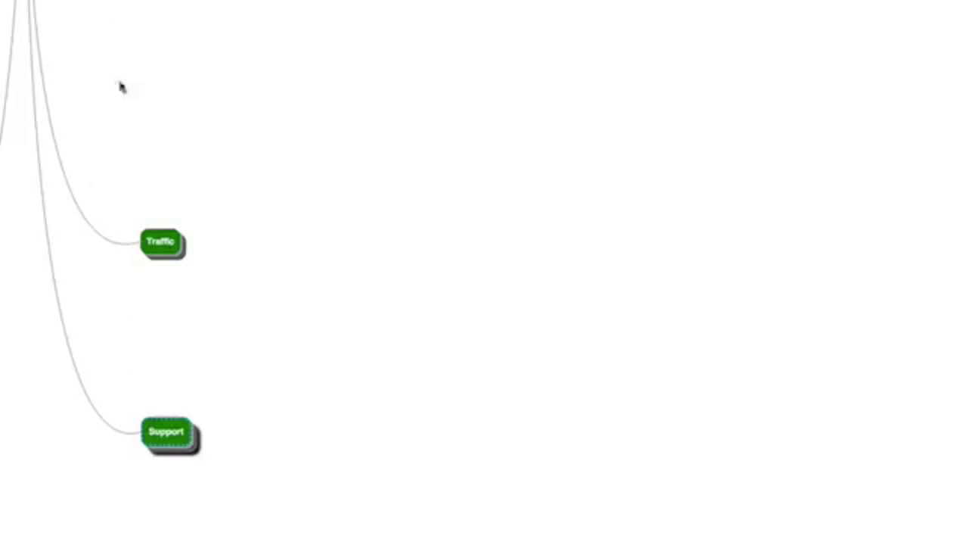
scroll(264, 145, "up", 3)
scroll(264, 145, "up", 5)
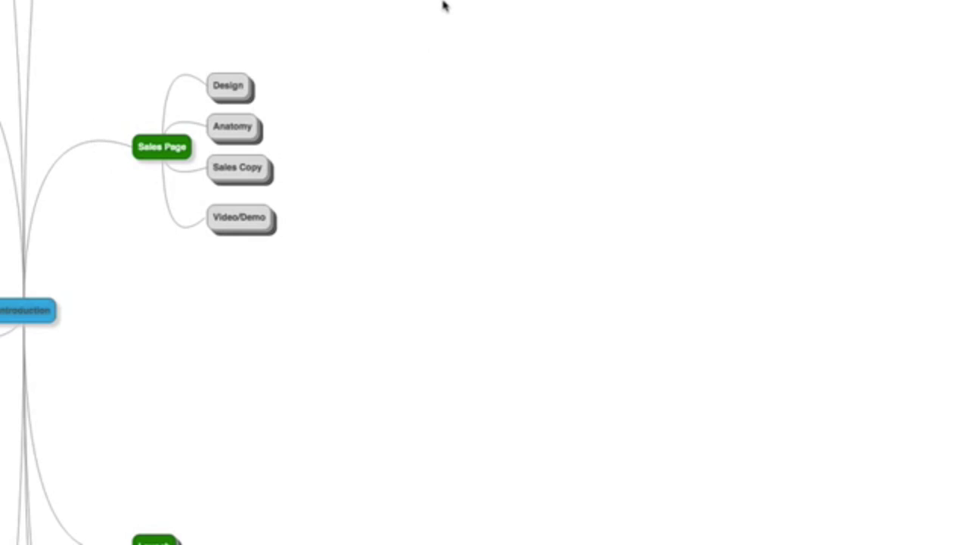
scroll(443, 6, "down", 7)
scroll(444, 6, "up", 5)
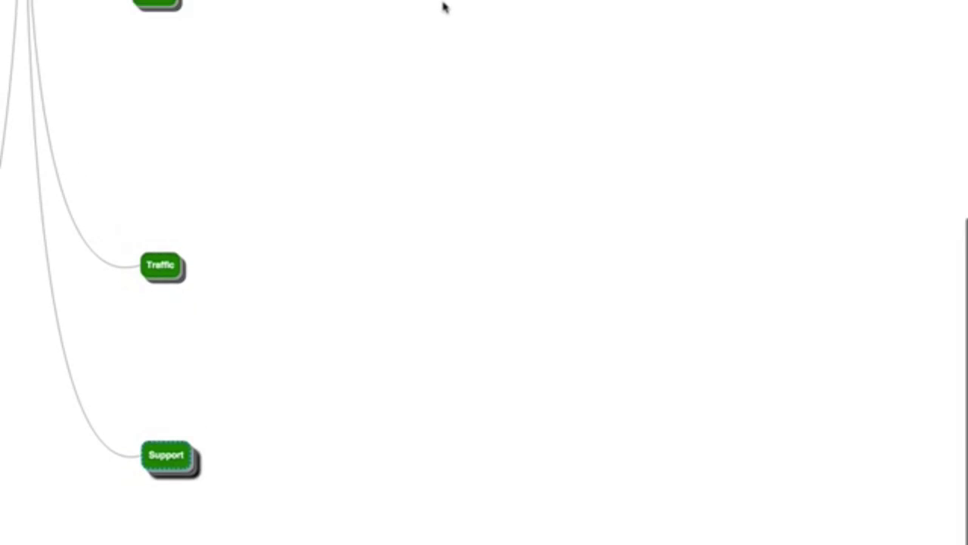
scroll(444, 7, "up", 4)
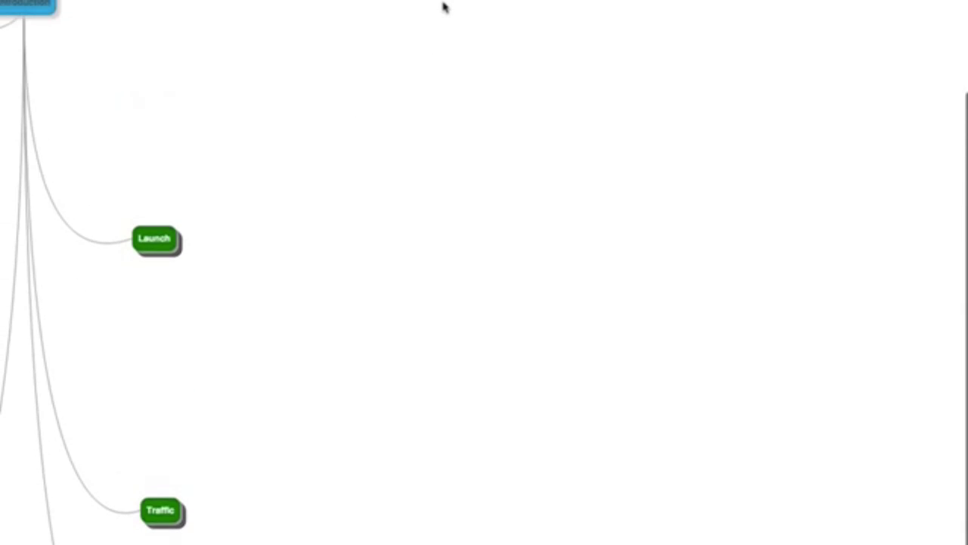
scroll(444, 6, "up", 10)
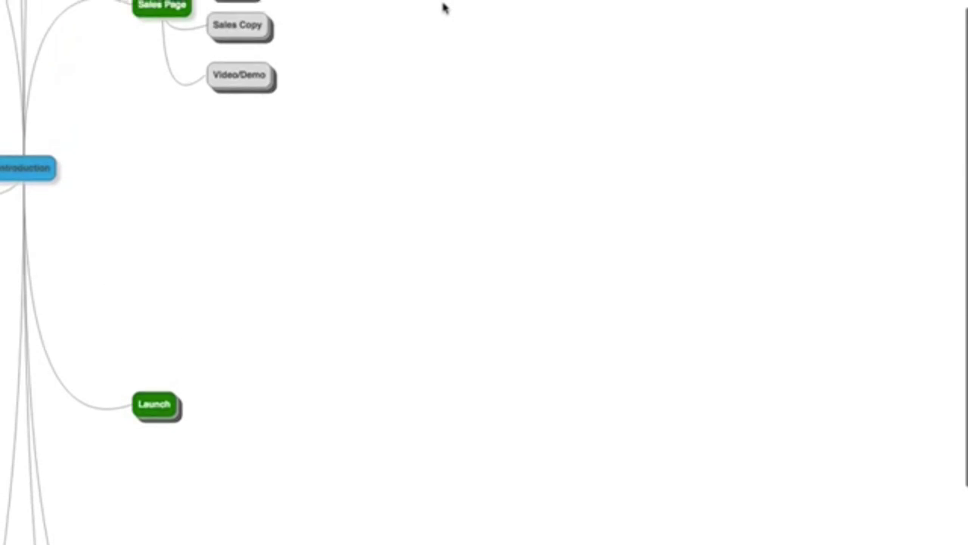
scroll(447, 10, "down", 10)
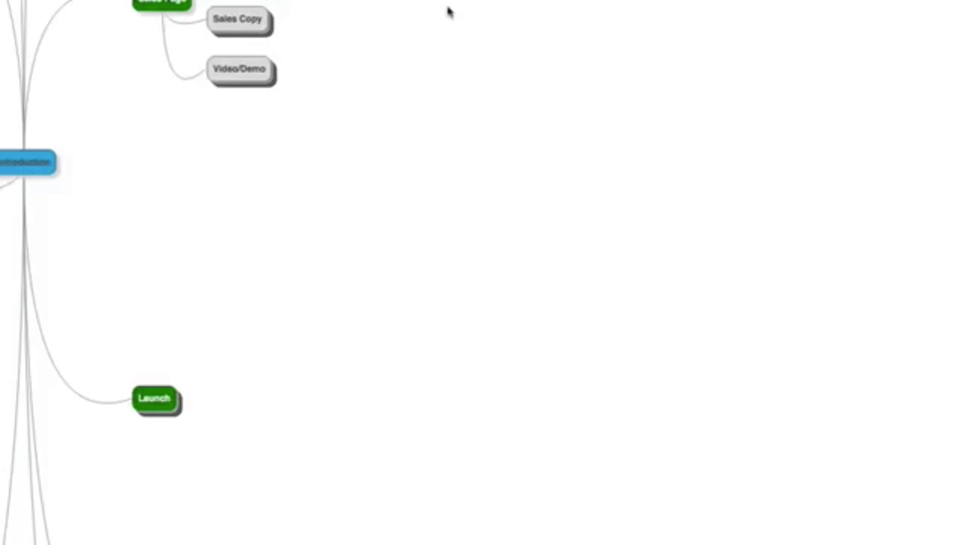
left_click_drag(448, 11, 447, 133)
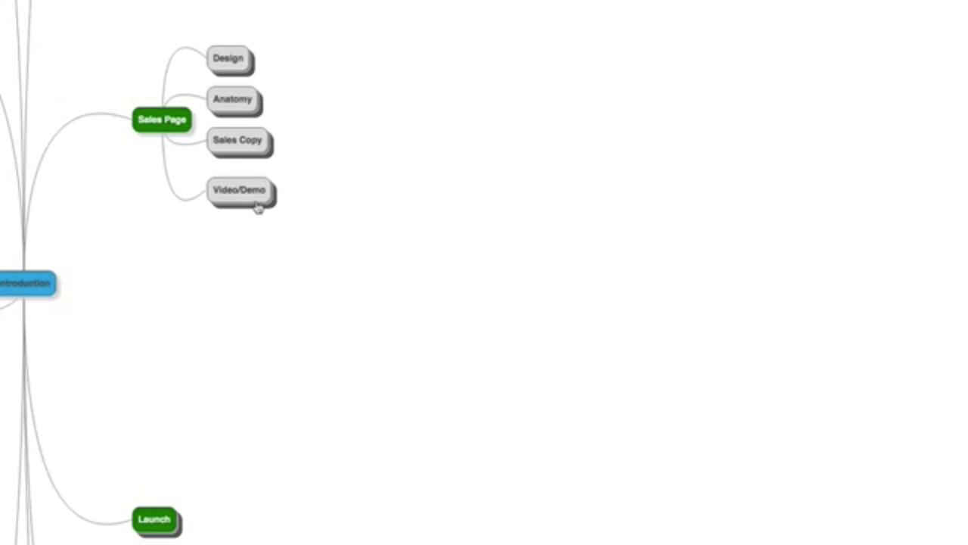
left_click(232, 63)
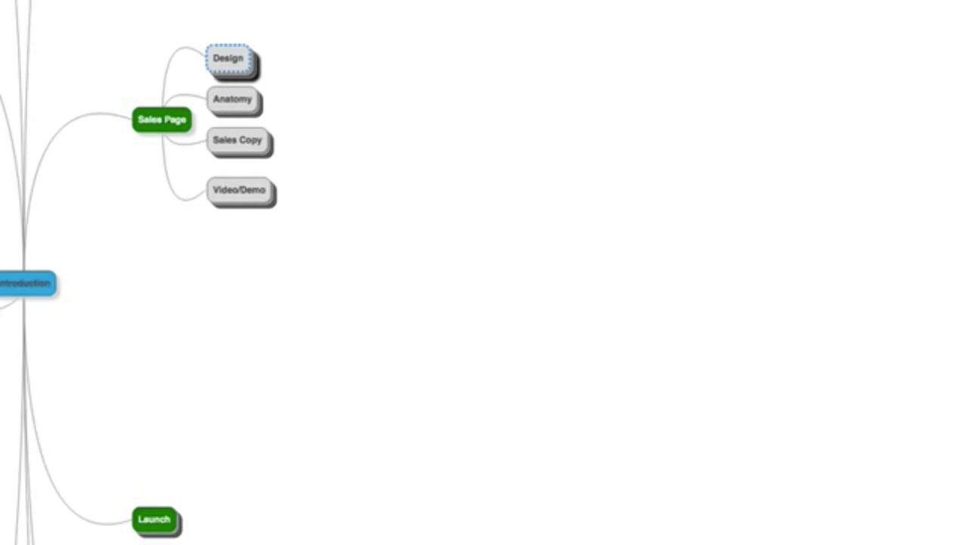
key("space")
type("Use OptimizePress")
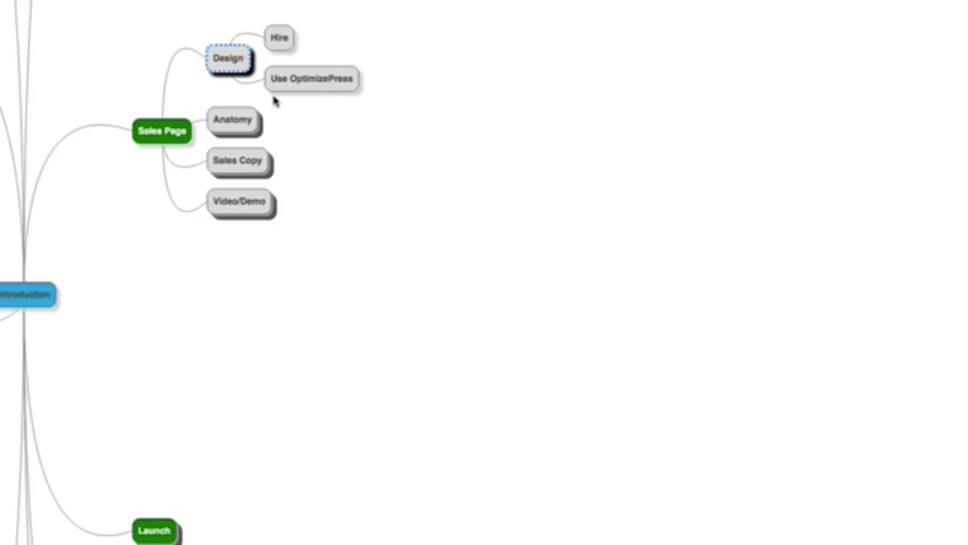
Step: Unfold Anatomy to show Problem, Solution and Benefit of Solution
left_click(221, 127)
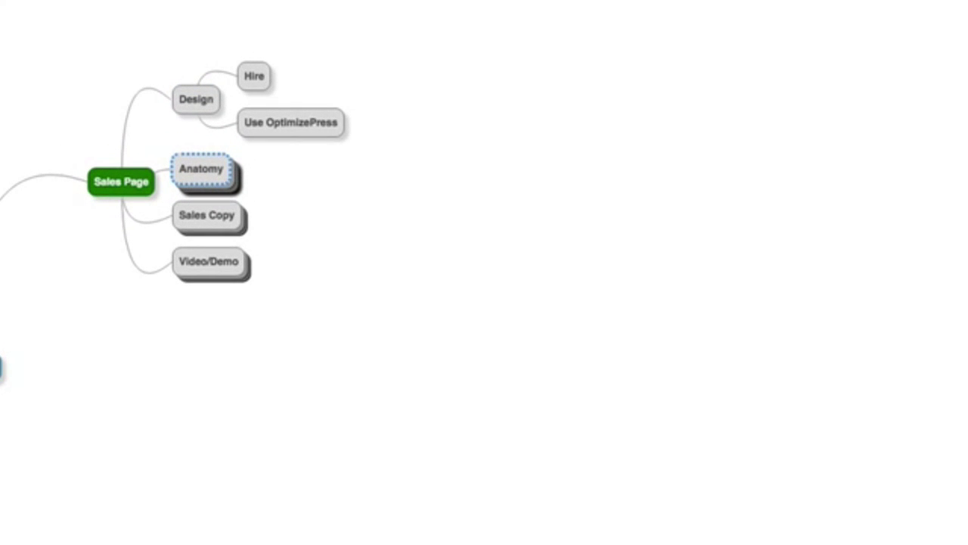
left_click(228, 189)
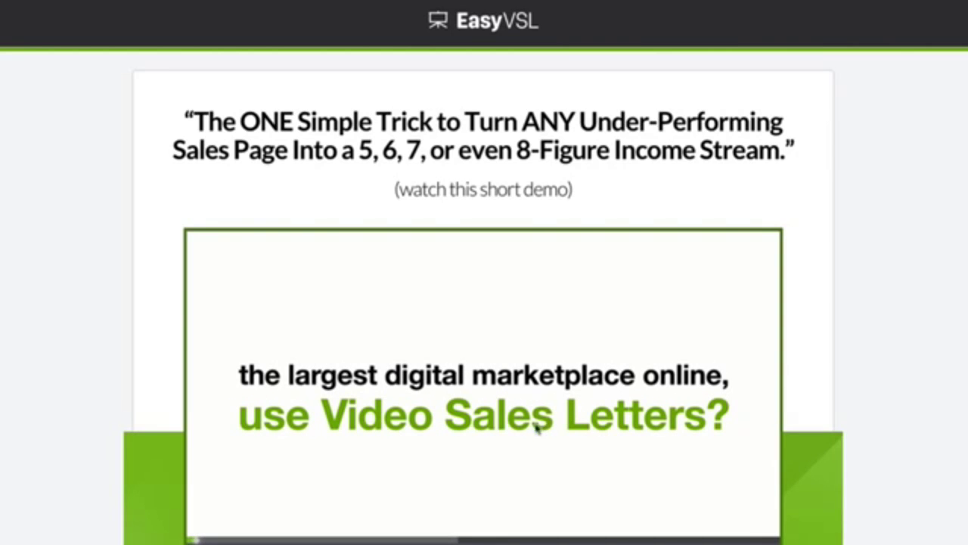
Step: Start the demo video on the EasyVSL sales page
left_click(485, 363)
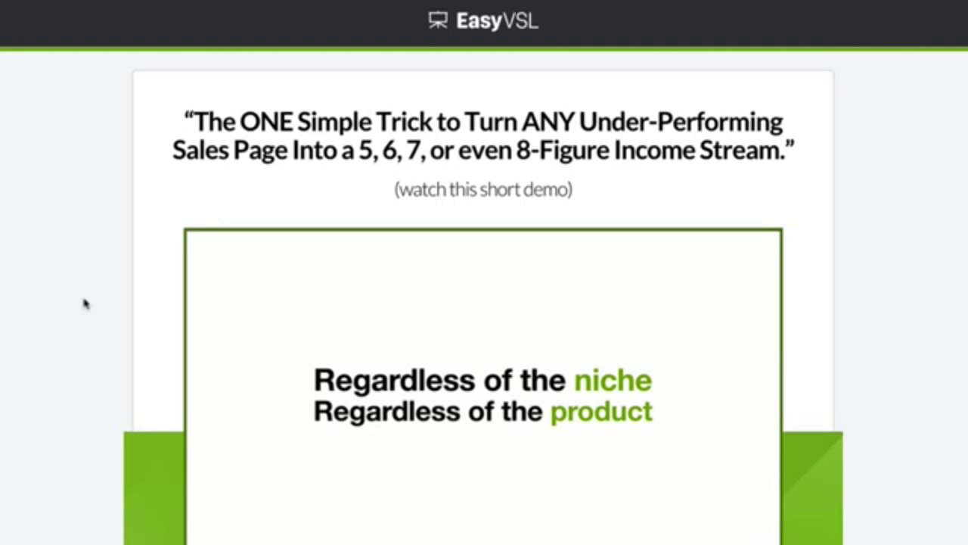
Step: Scroll the EasyVSL sales page down past the demo video
scroll(85, 303, "down", 10)
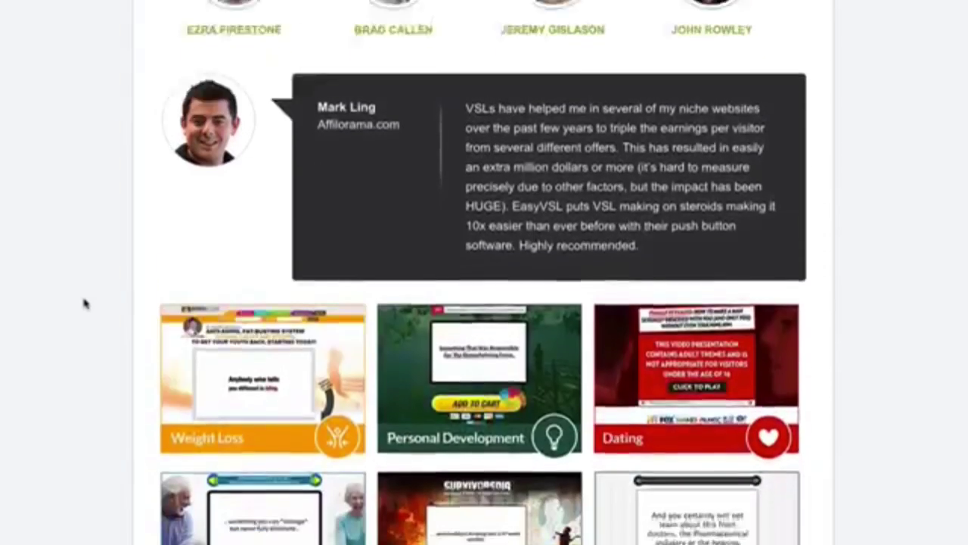
scroll(85, 302, "down", 5)
scroll(85, 303, "down", 2)
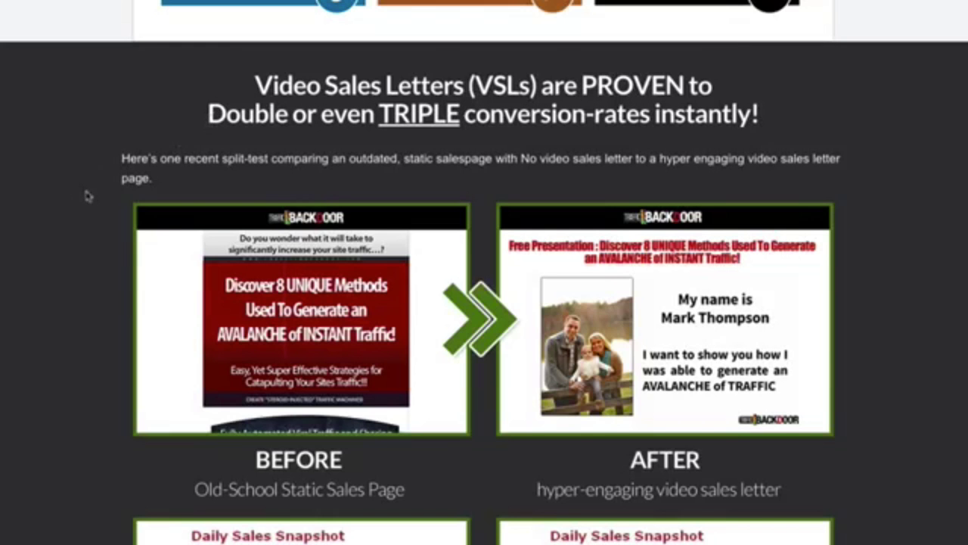
scroll(60, 217, "down", 2)
scroll(60, 217, "down", 6)
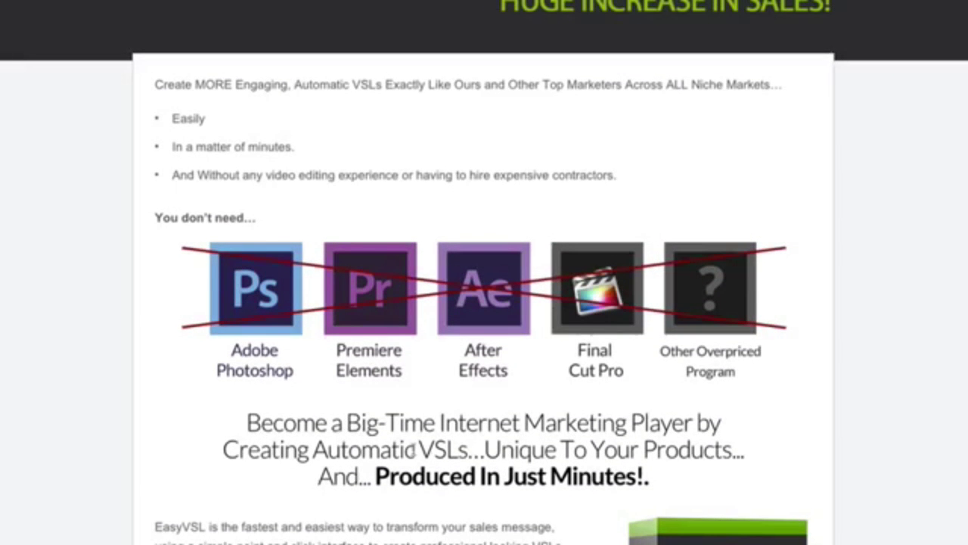
scroll(353, 237, "down", 3)
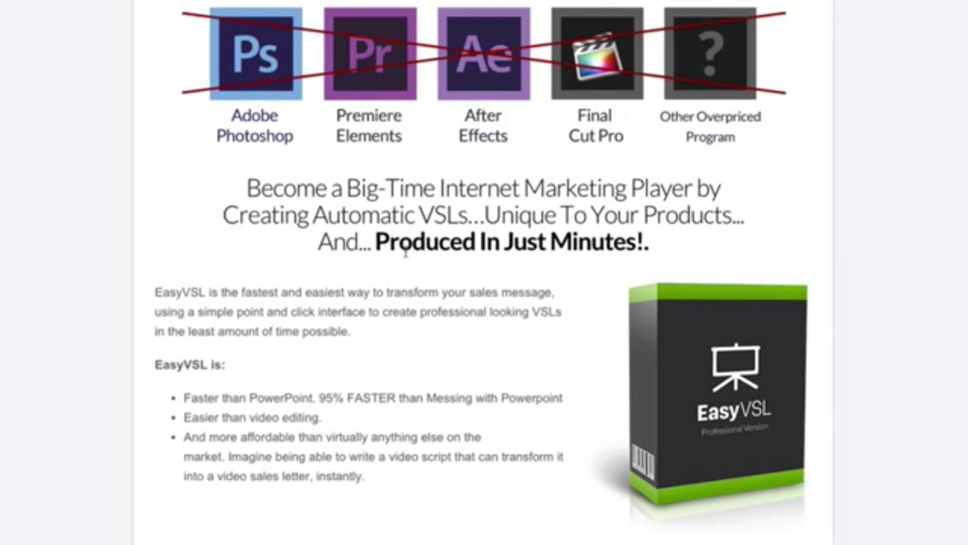
scroll(130, 331, "down", 2)
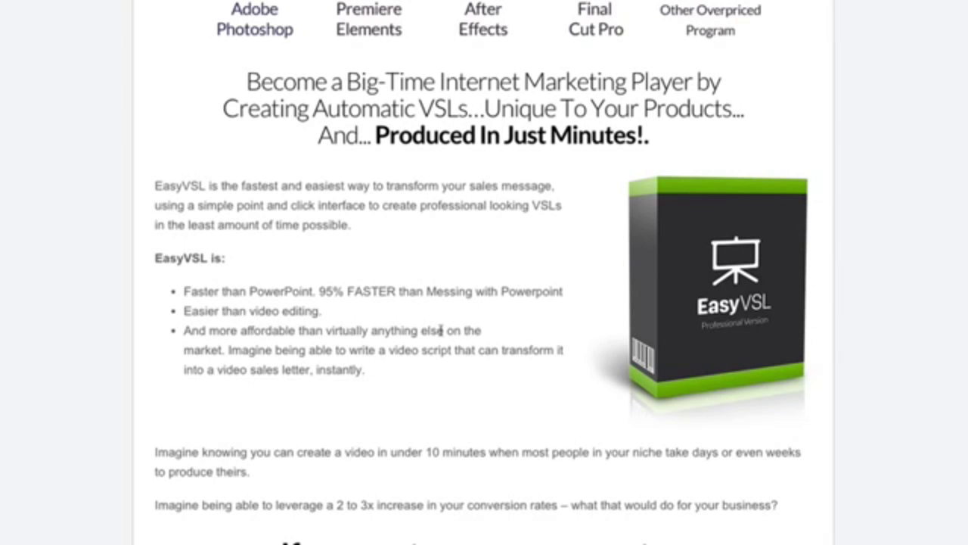
scroll(104, 258, "down", 4)
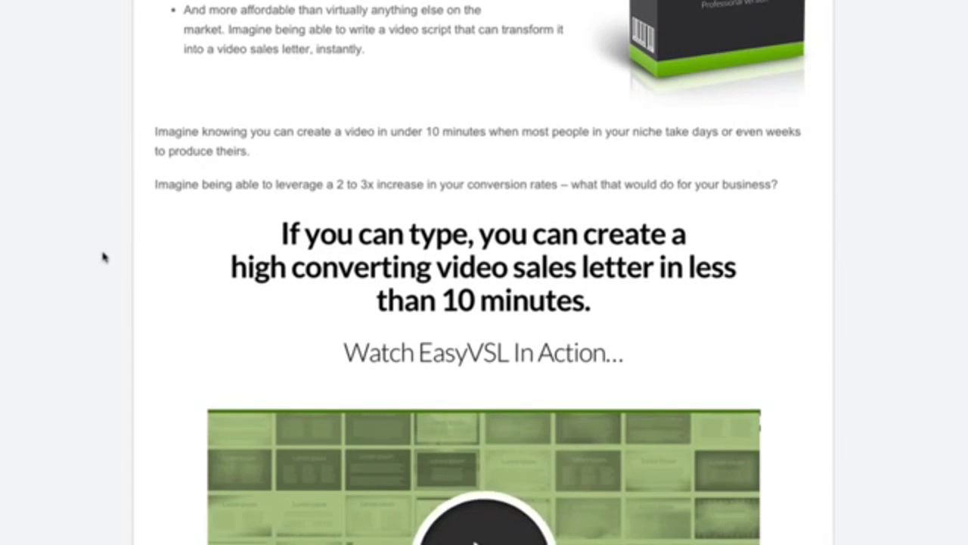
scroll(134, 231, "down", 2)
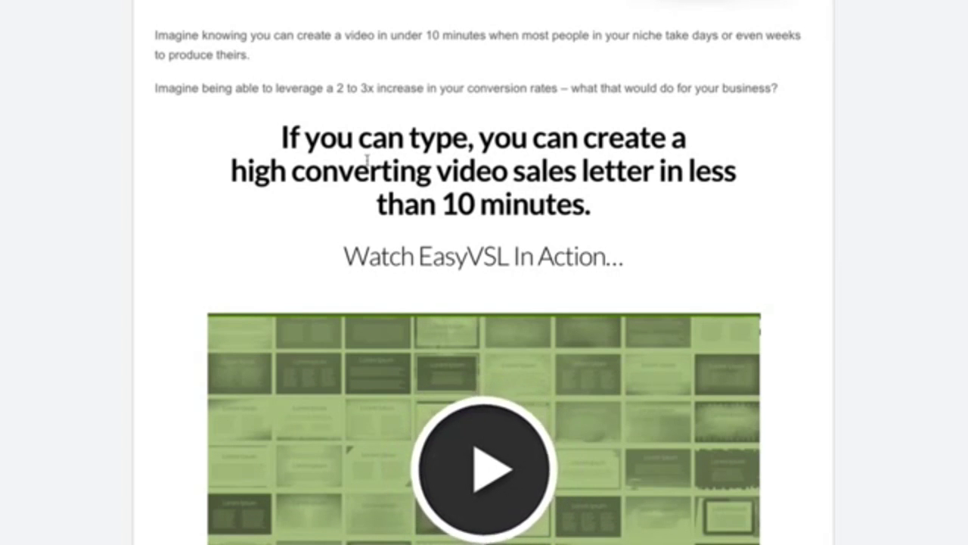
scroll(118, 214, "down", 2)
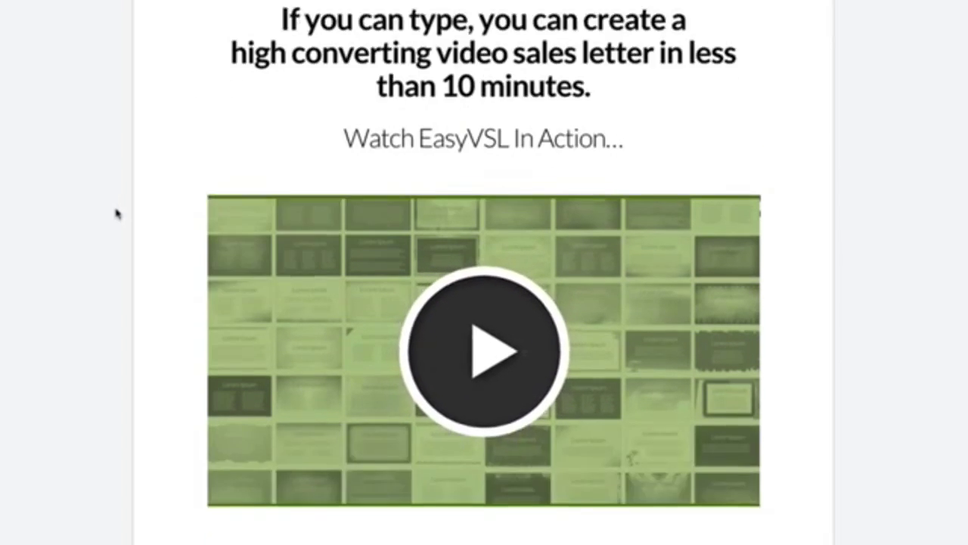
scroll(117, 214, "down", 3)
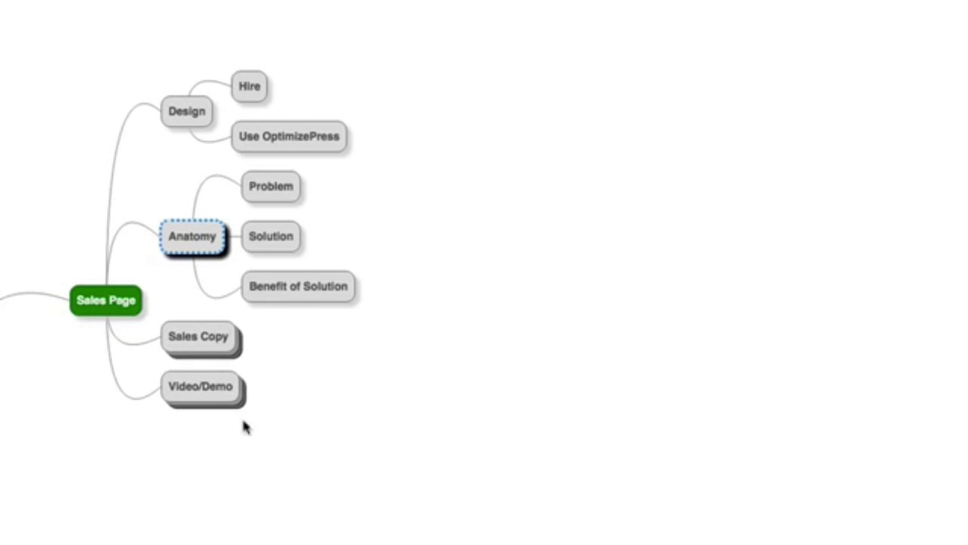
Step: Unfold Video/Demo to reveal Users want to hear from you, Video Sales Letter and ALWAYS do a demo video
left_click(218, 390)
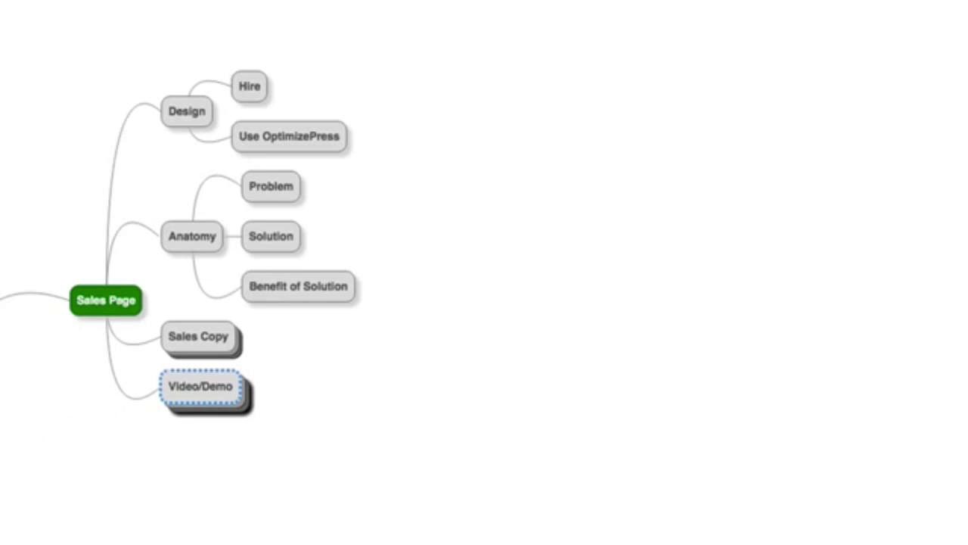
key("space")
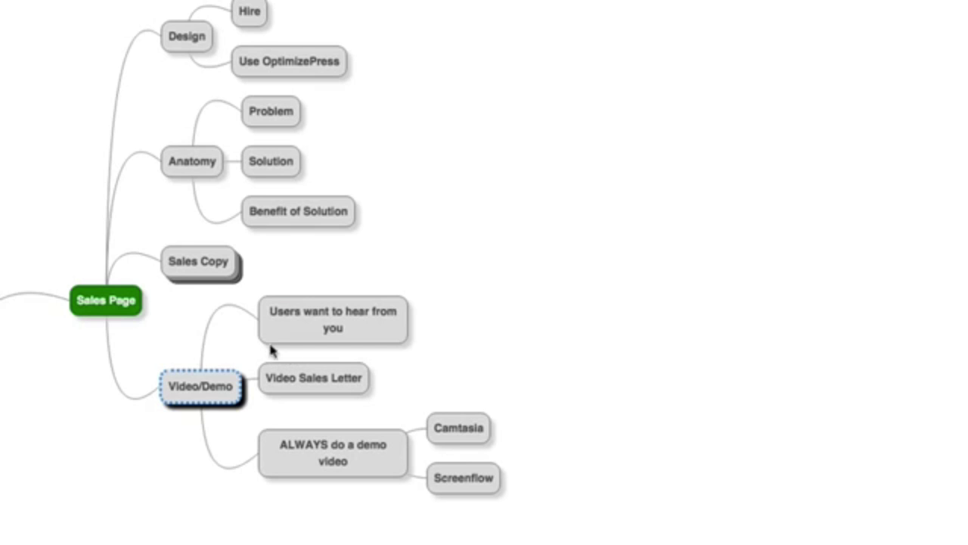
Step: Unfold Sales Copy into Hire and Do it yourself
left_click(219, 269)
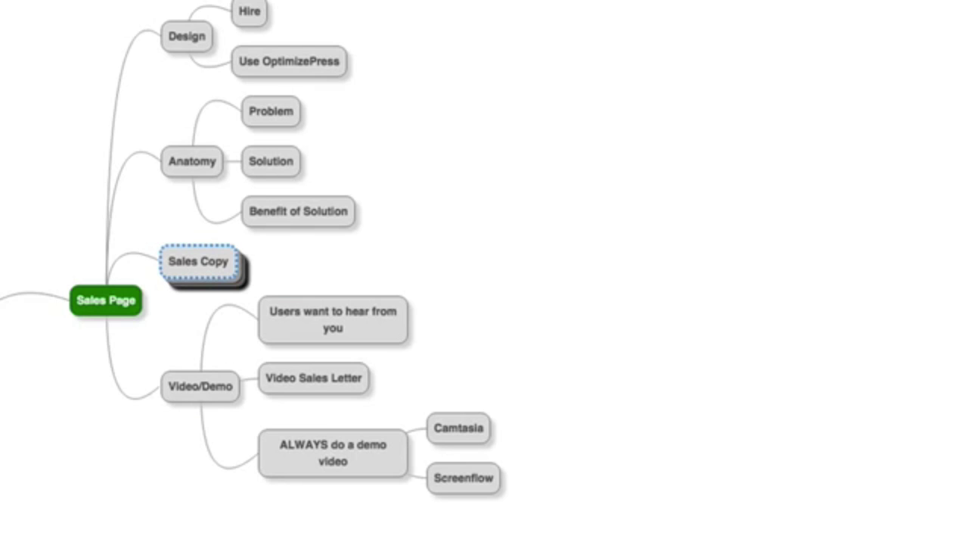
key("space")
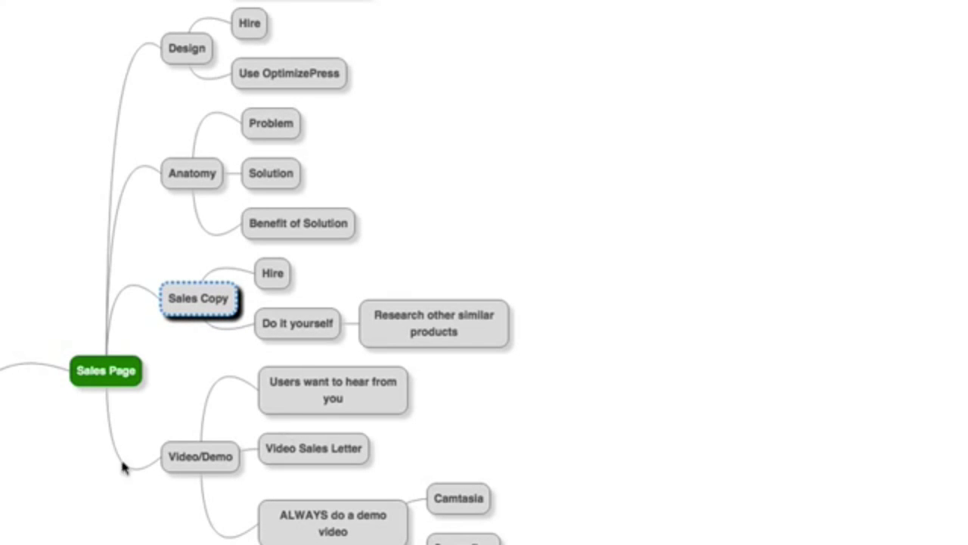
Step: Unfold Launch, then Affiliates to list JVZoo, muncheye, warriorjv, Skype Groups and Facebook Groups
scroll(108, 514, "down", 5)
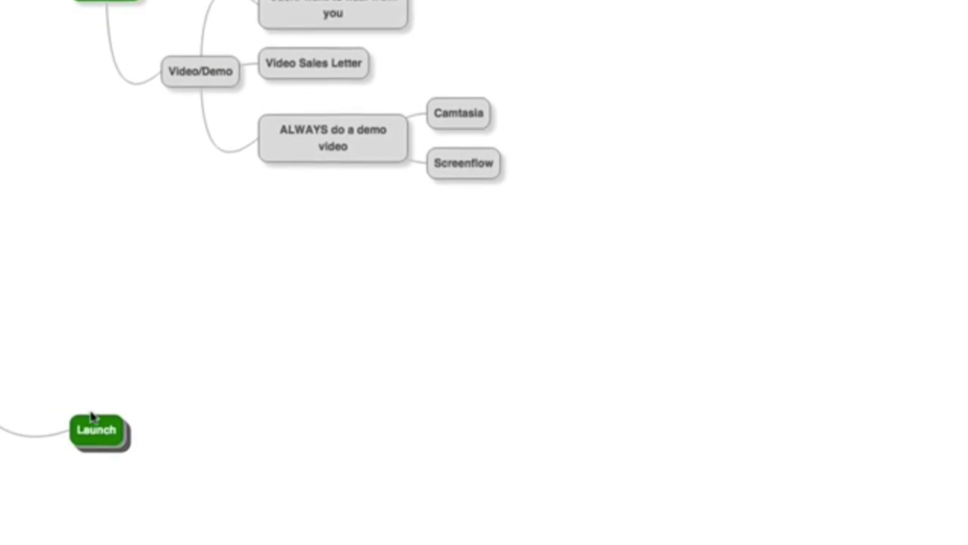
left_click(91, 437)
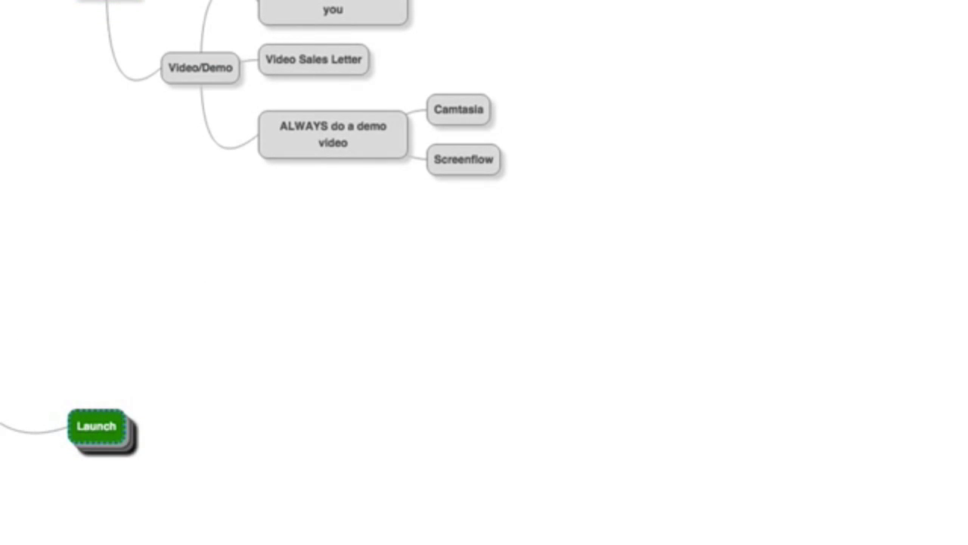
key("space")
scroll(43, 76, "down", 5)
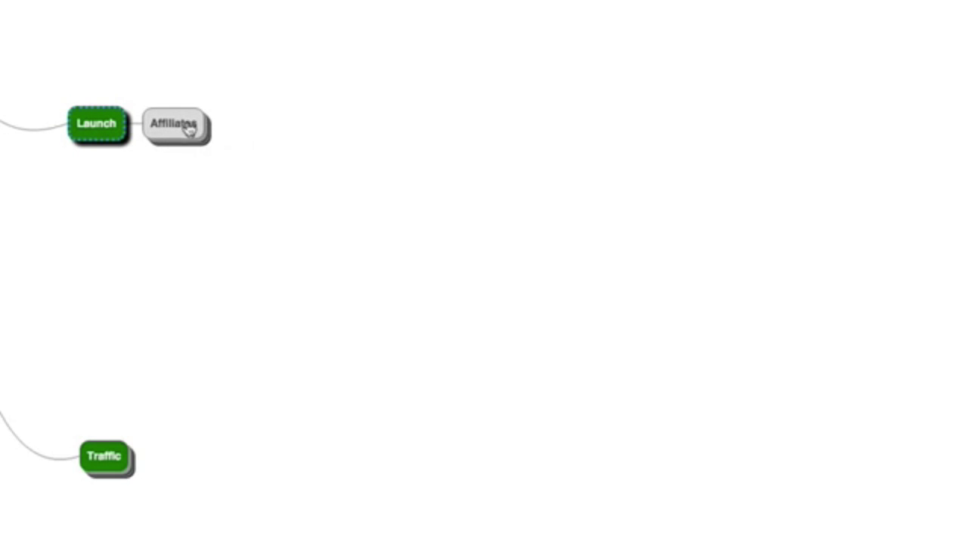
left_click(184, 136)
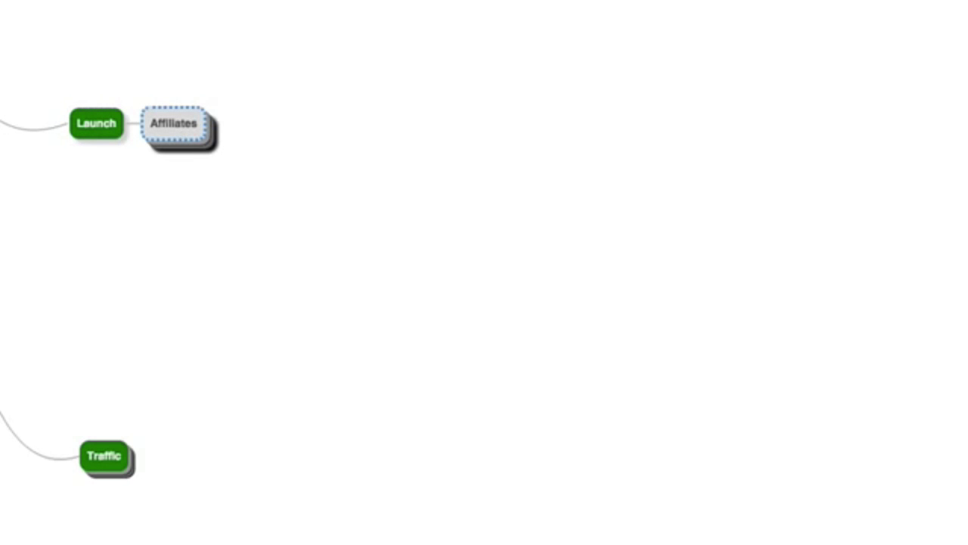
key("space")
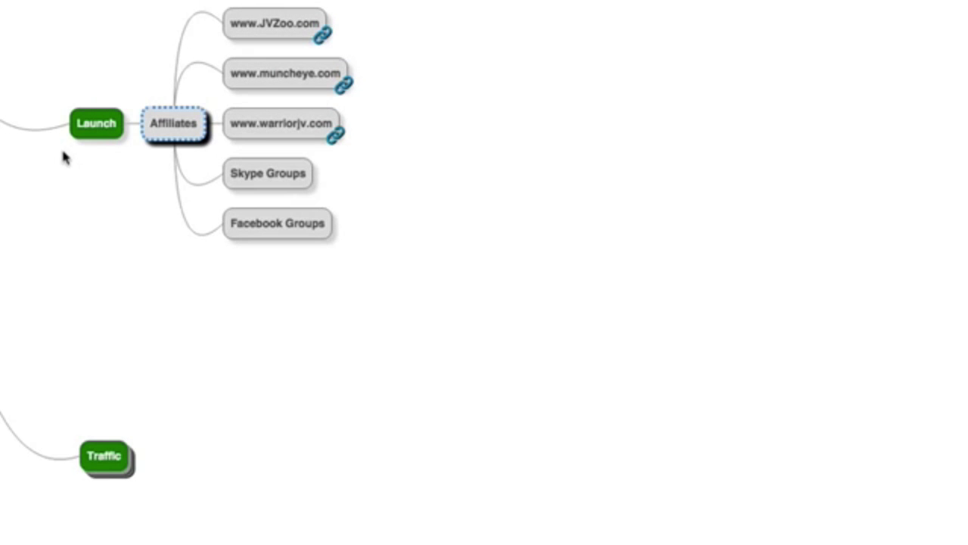
Step: Unfold Traffic into its Affiliates, Paid and Free subtopics
left_click(101, 463)
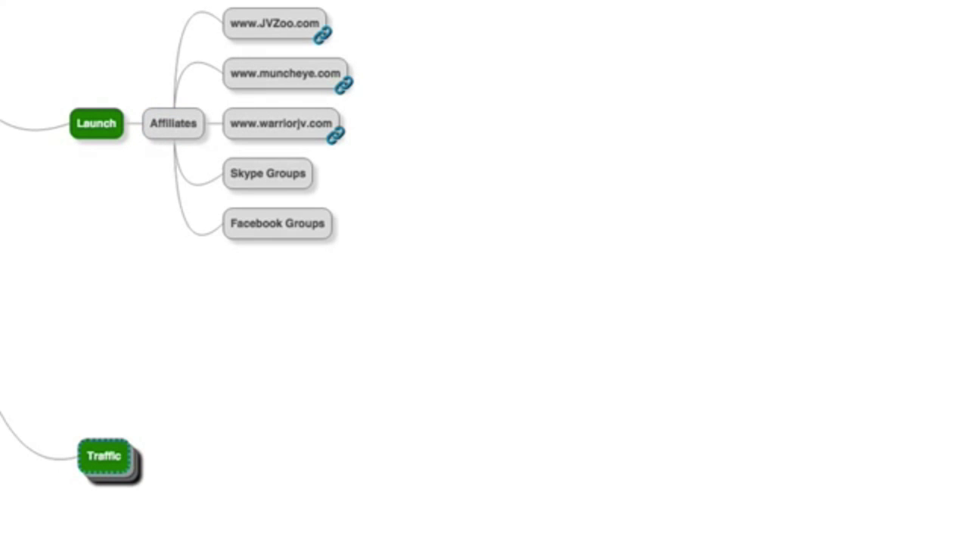
key("space")
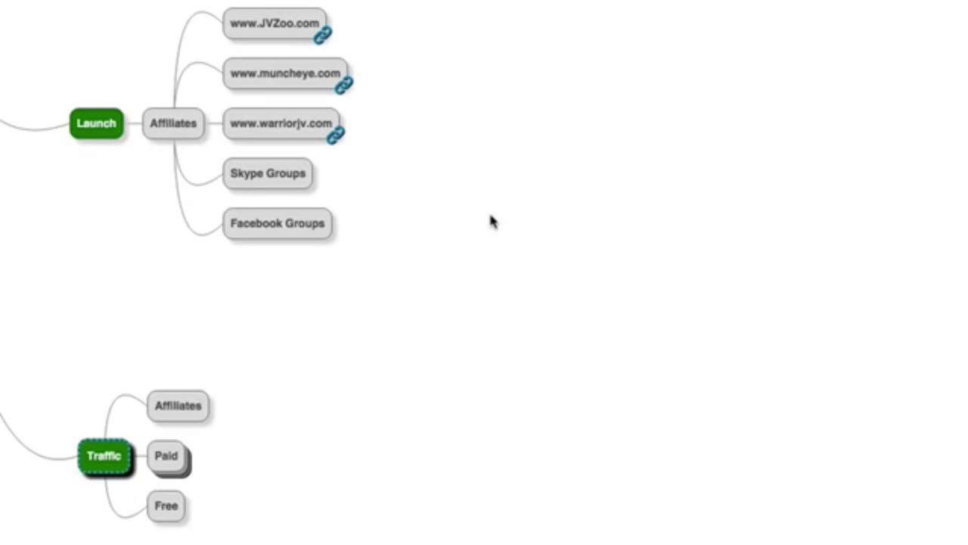
scroll(507, 103, "down", 5)
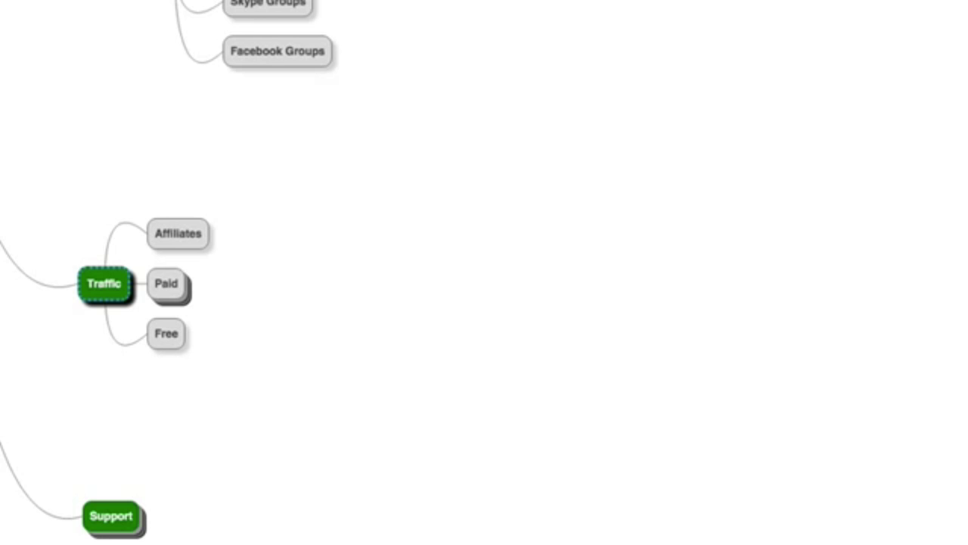
Step: Unfold Paid to show Facebook, Google and Reddit
left_click(162, 295)
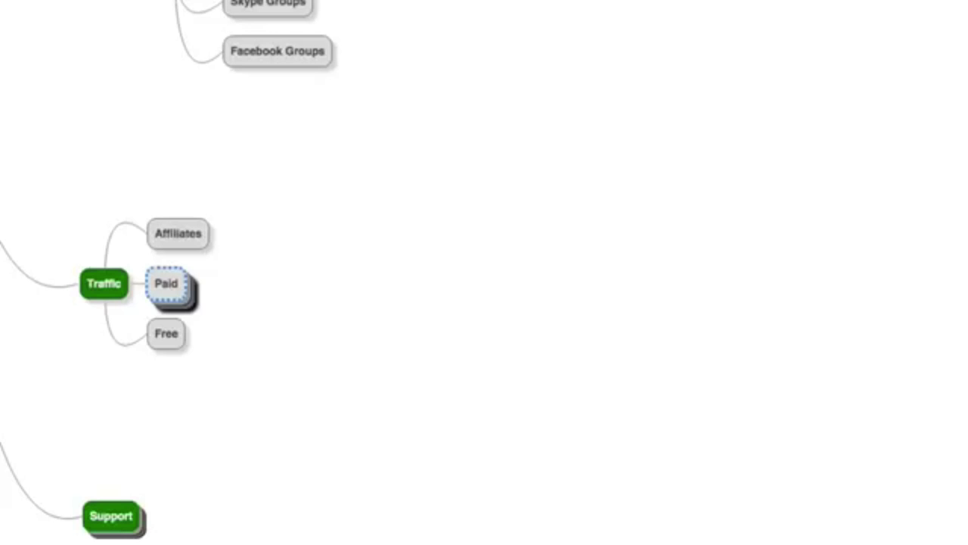
key("super+slash")
type("Reddit")
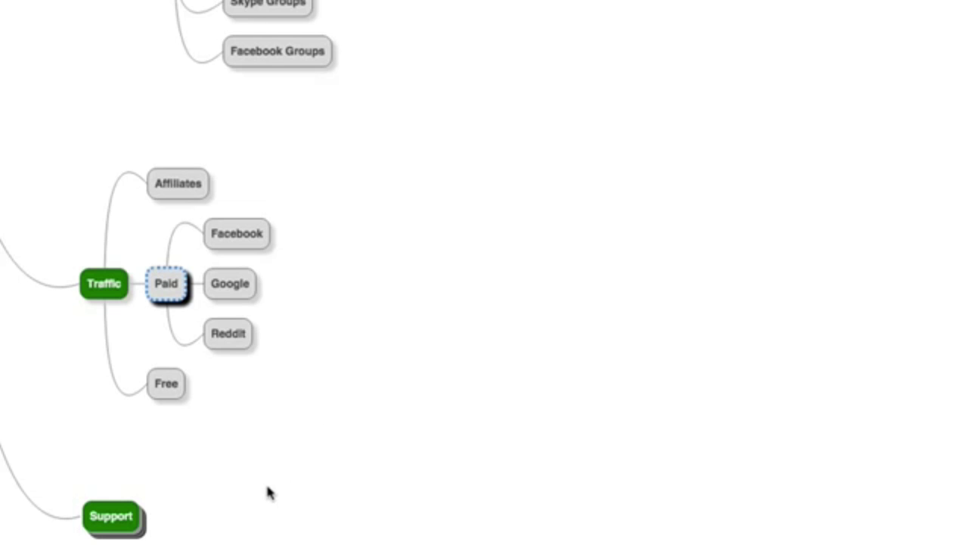
Step: Unfold Support to show Bug free software and Freshdesk.com
left_click(115, 521)
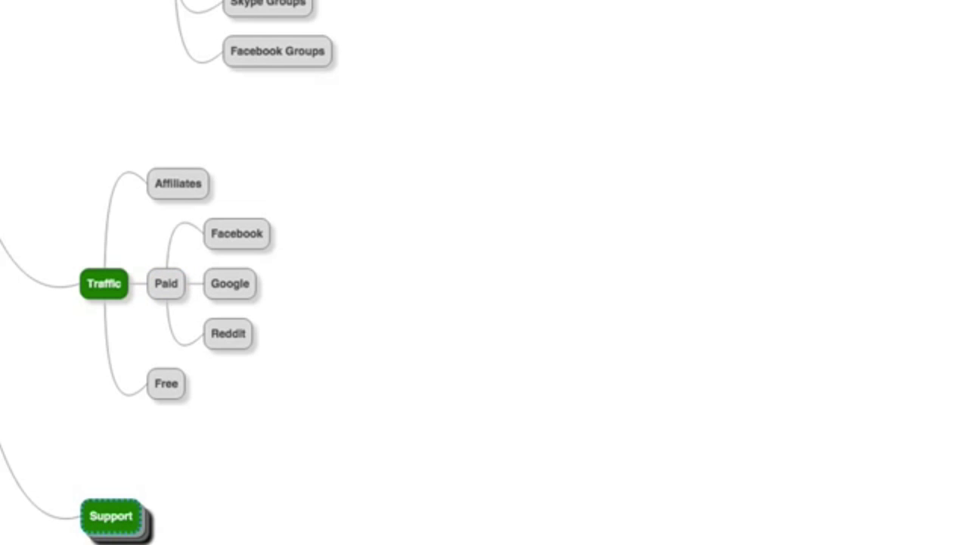
key("space")
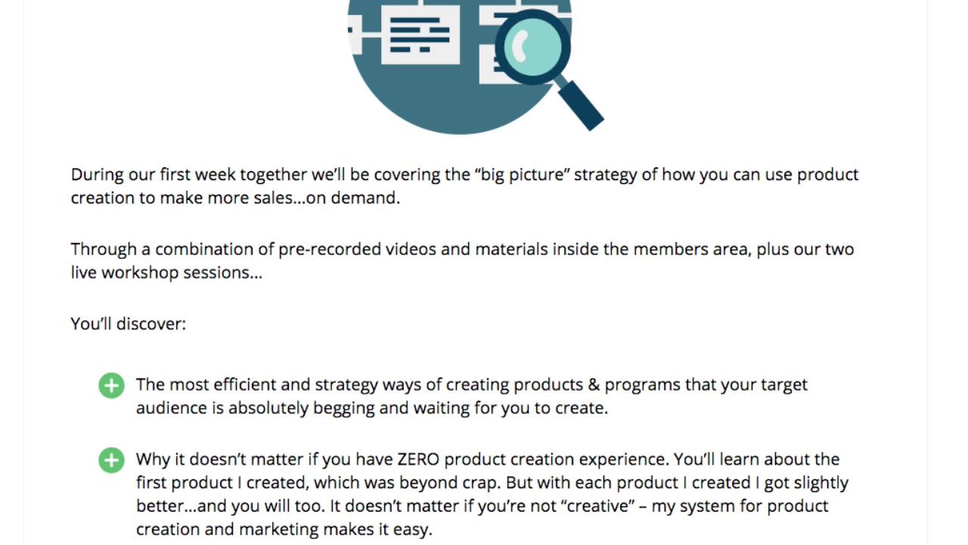
Step: Scroll the sales page past Week 2 Sessions #3 and #4 to the Week 3: Product Creation heading
scroll(546, 380, "up", 5)
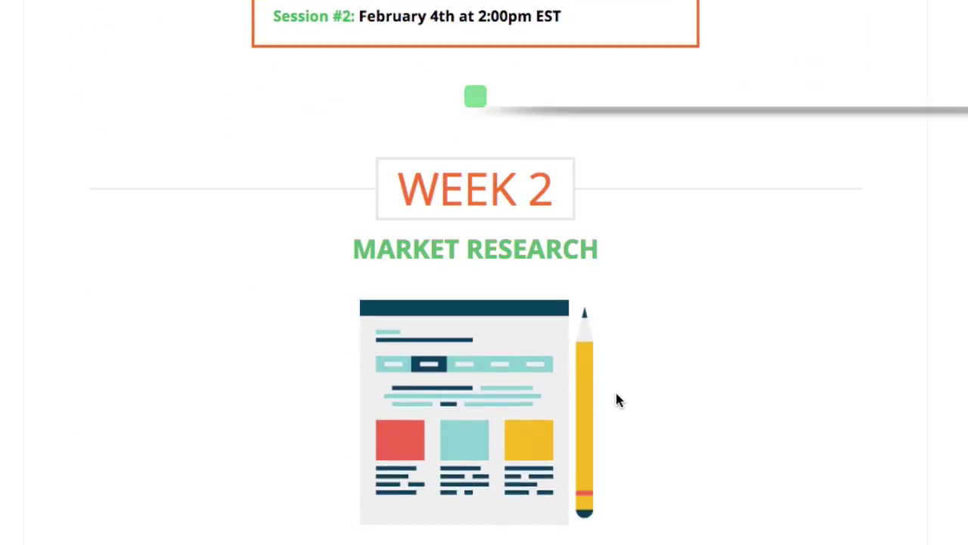
scroll(615, 400, "down", 3)
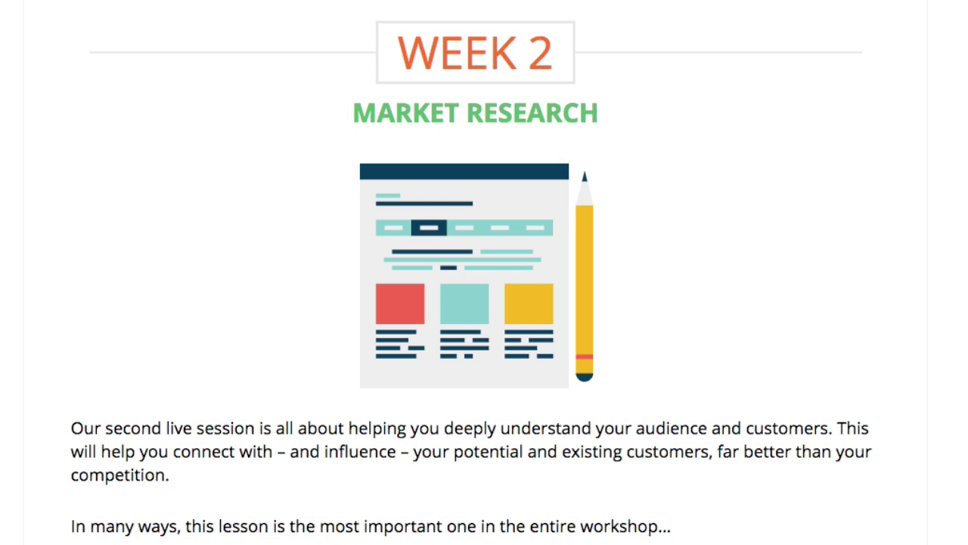
scroll(963, 361, "down", 15)
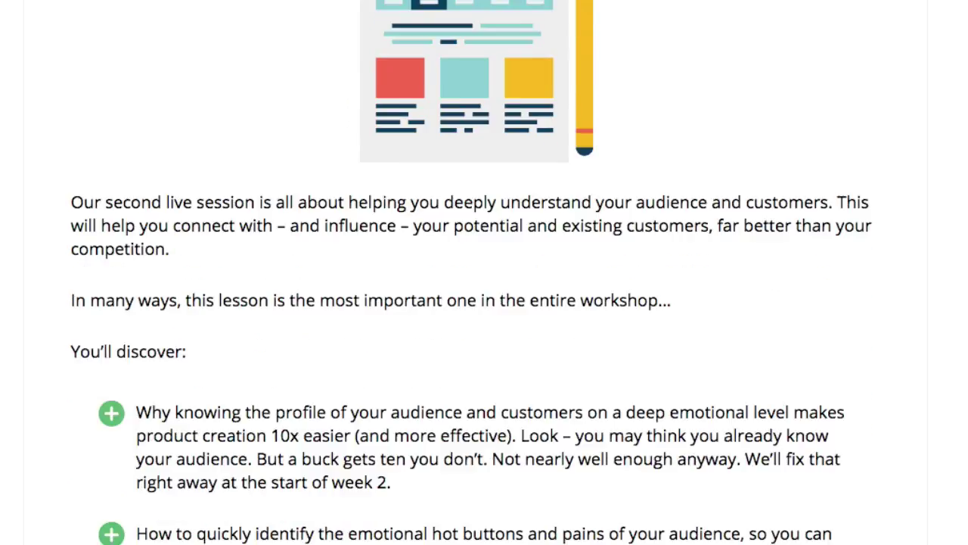
scroll(963, 361, "down", 5)
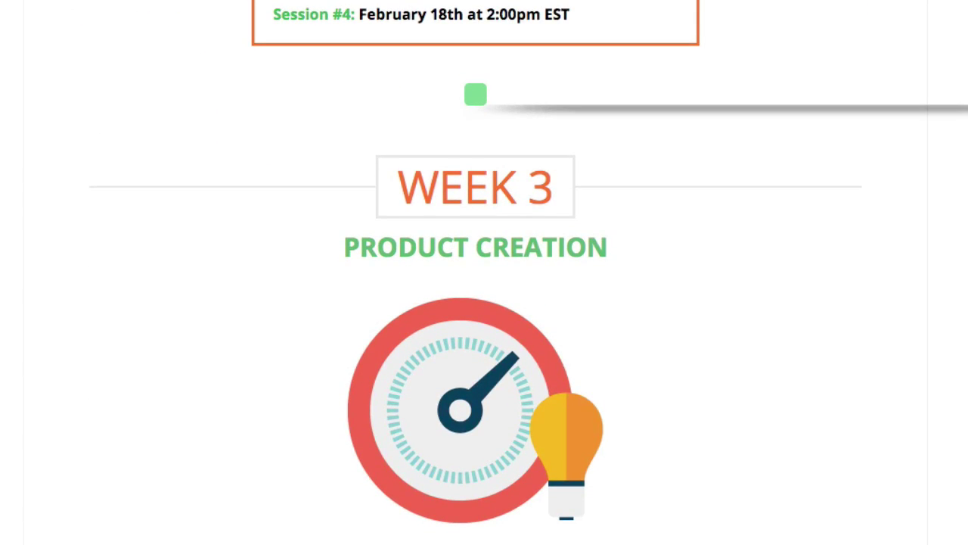
Step: Scroll past Week 3 Sessions #5 and #6 to Week 4's sales-funnel lessons with the '5x Method' bullet
scroll(466, 272, "down", 3)
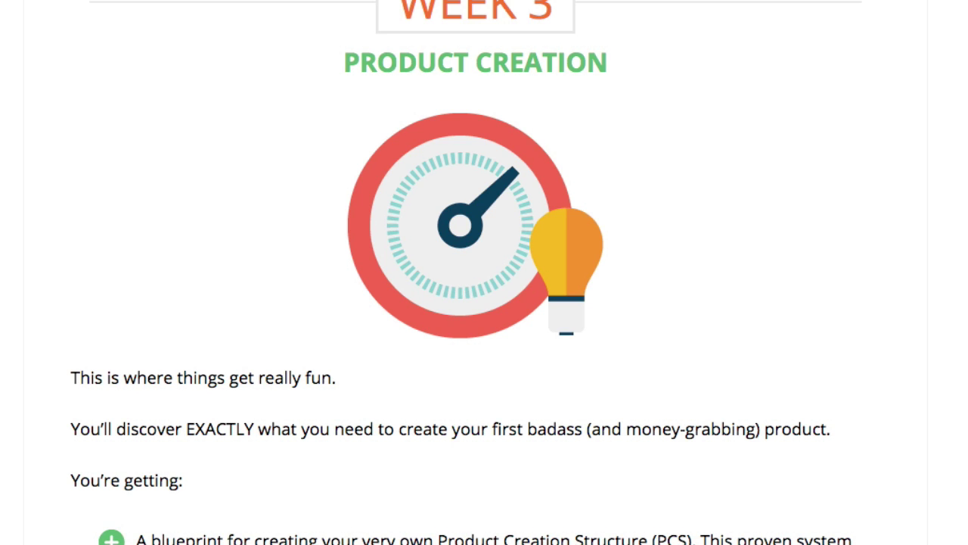
scroll(484, 272, "down", 3)
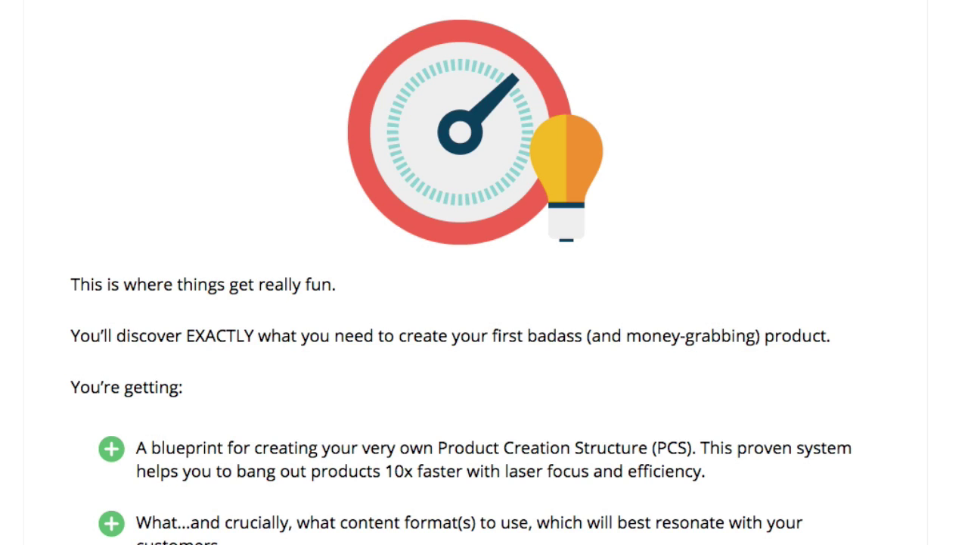
scroll(484, 272, "down", 20)
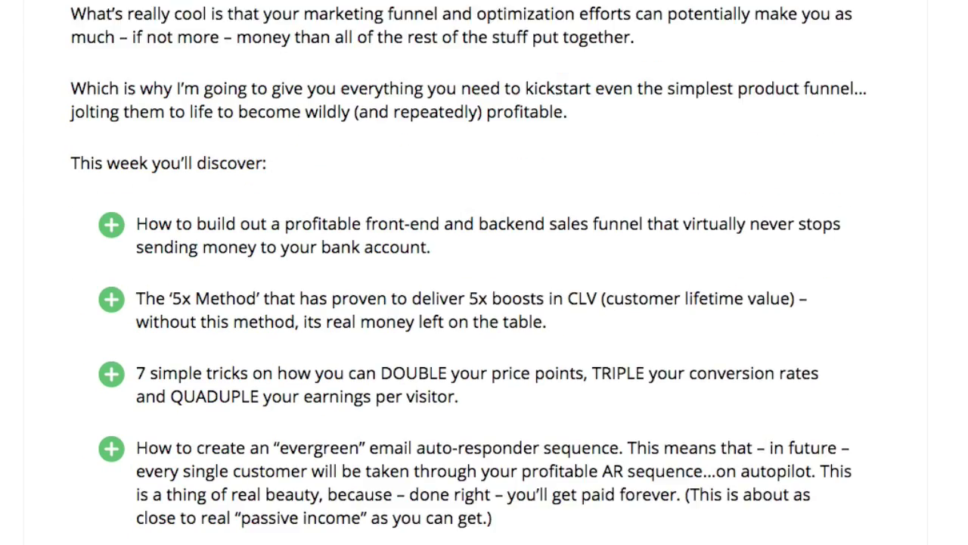
scroll(484, 302, "down", 10)
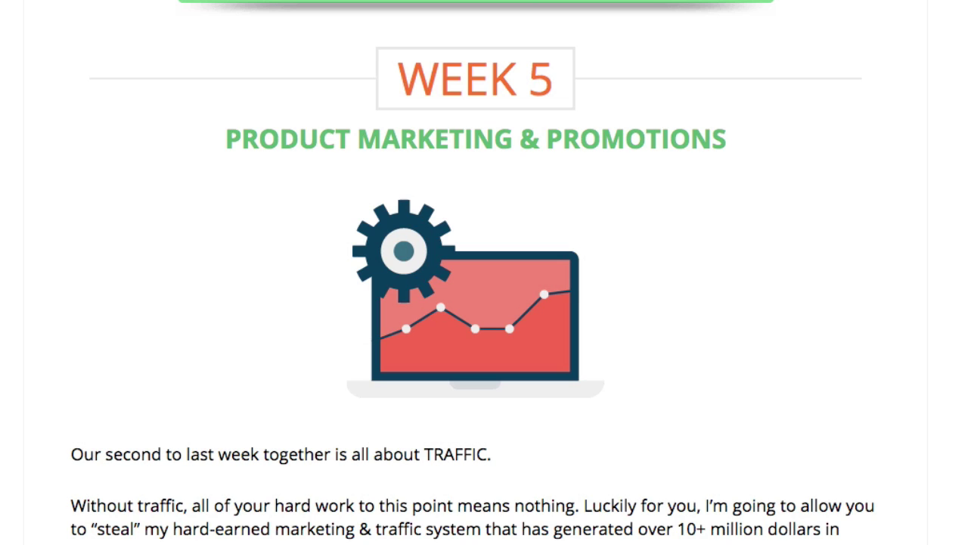
Step: Scroll through Week 5's session dates and testimonial video to the Week 6 Advanced Hyper Scaling heading
scroll(895, 493, "down", 20)
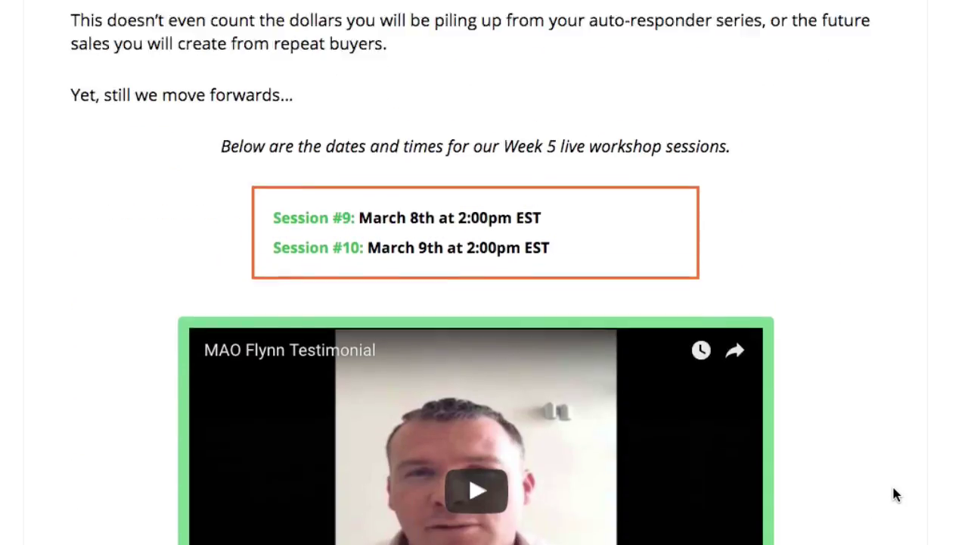
scroll(895, 493, "down", 4)
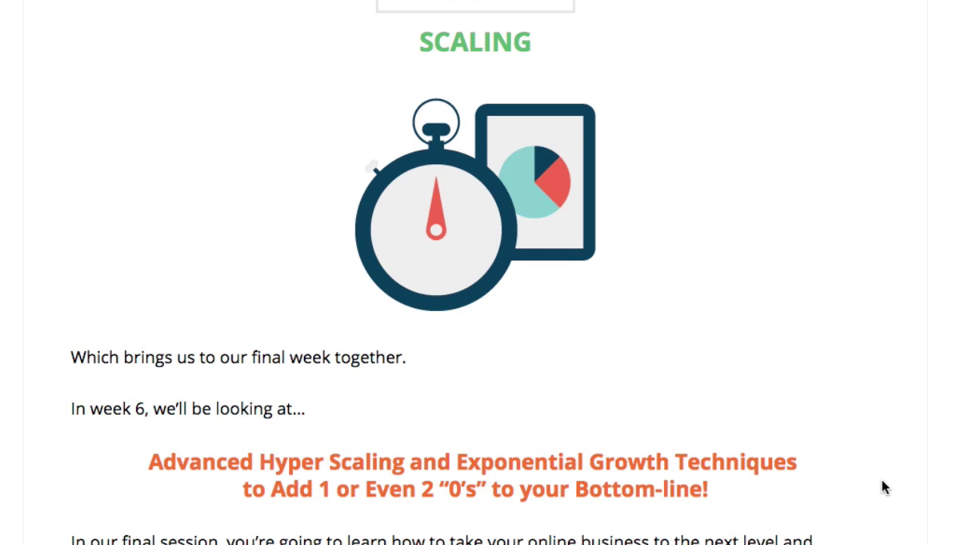
Step: Scroll past the enrollment section to Bonus #3 Preferred Service Provider Rolodex and Bonus #4 Exact Landing Page Templates
scroll(899, 466, "down", 10)
scroll(902, 467, "down", 12)
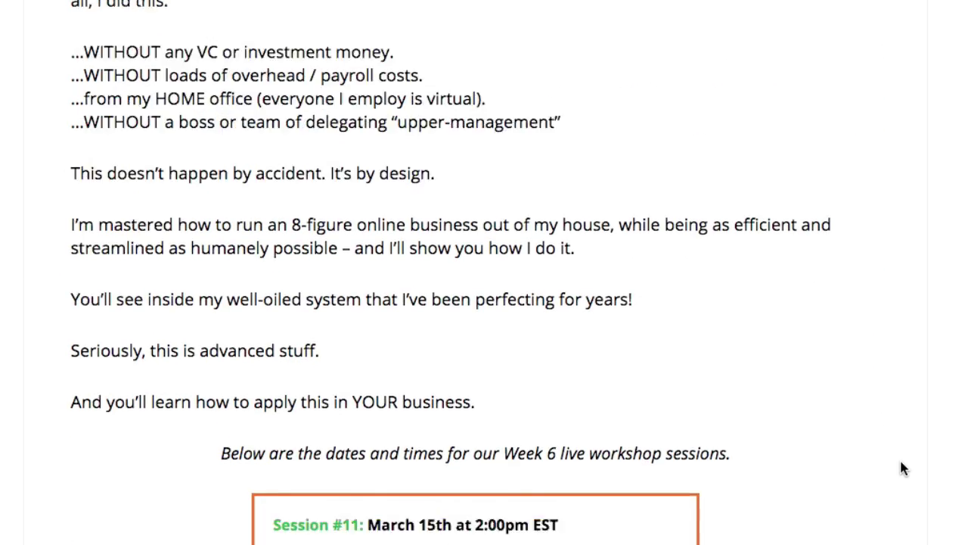
scroll(901, 463, "down", 15)
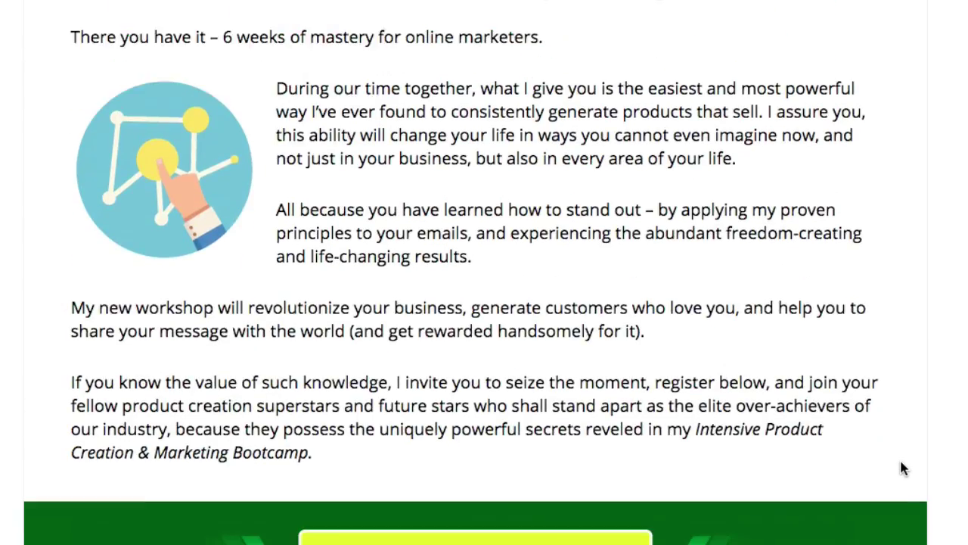
scroll(901, 468, "down", 2)
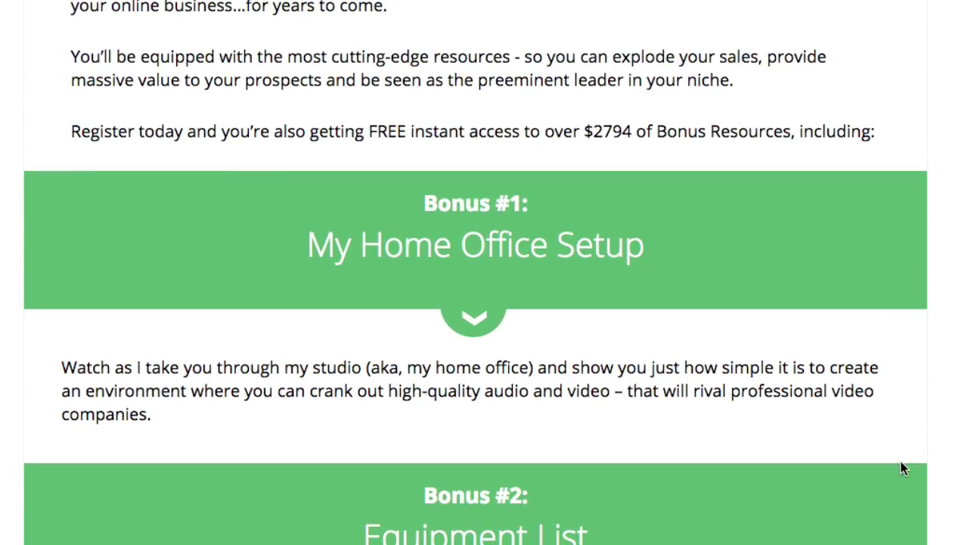
scroll(954, 328, "down", 1)
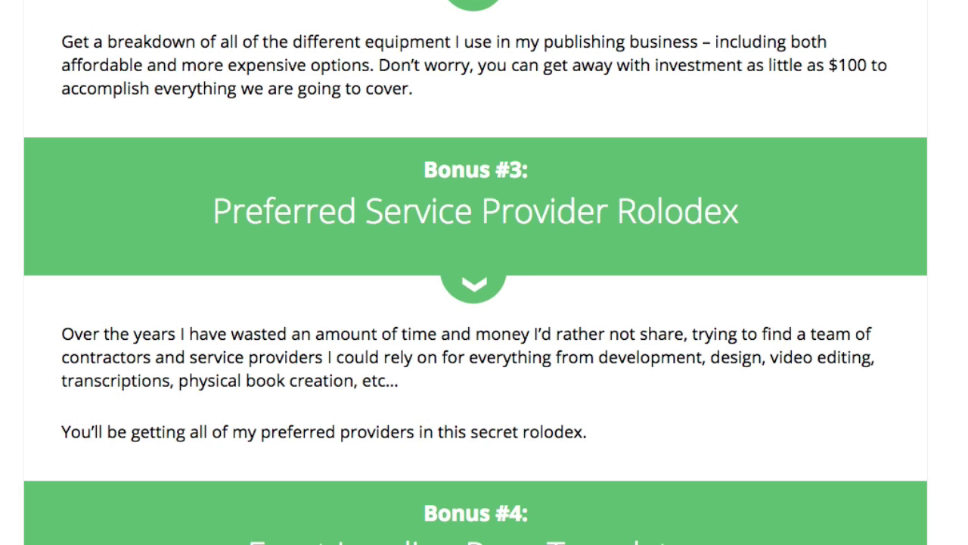
Step: Scroll from Bonus #5 Split Test Results to Bonus #7 Physical Product Supplier List, settling with Bonus #8 below
scroll(475, 272, "down", 5)
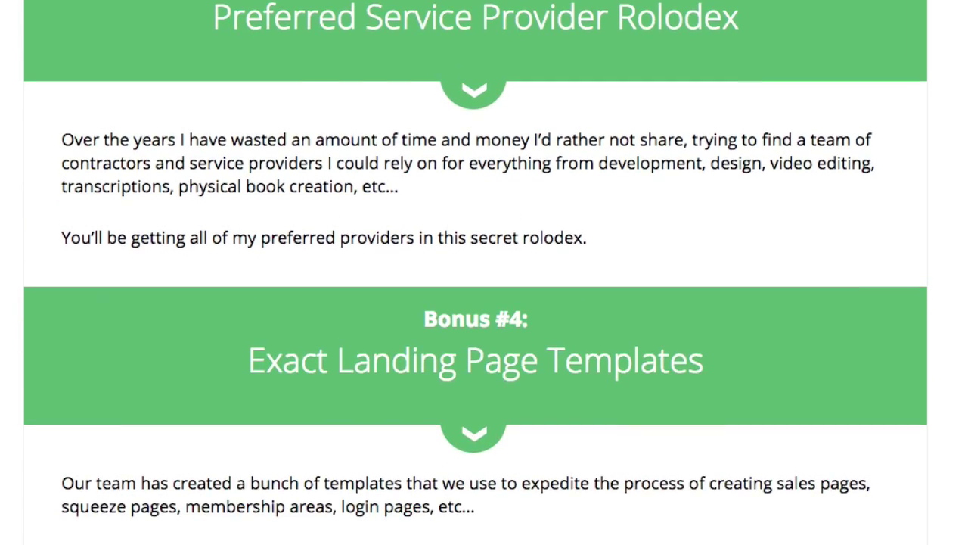
scroll(475, 272, "down", 3)
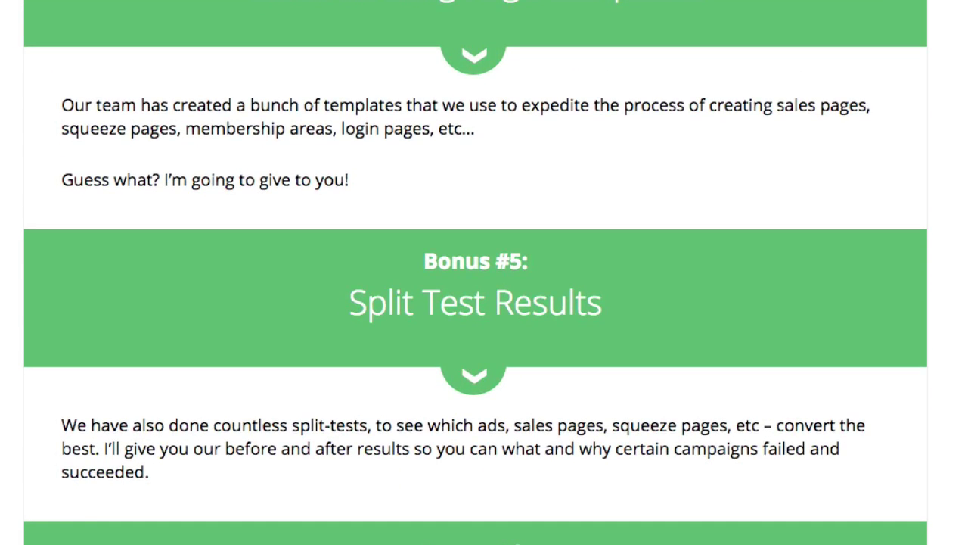
scroll(520, 403, "down", 3)
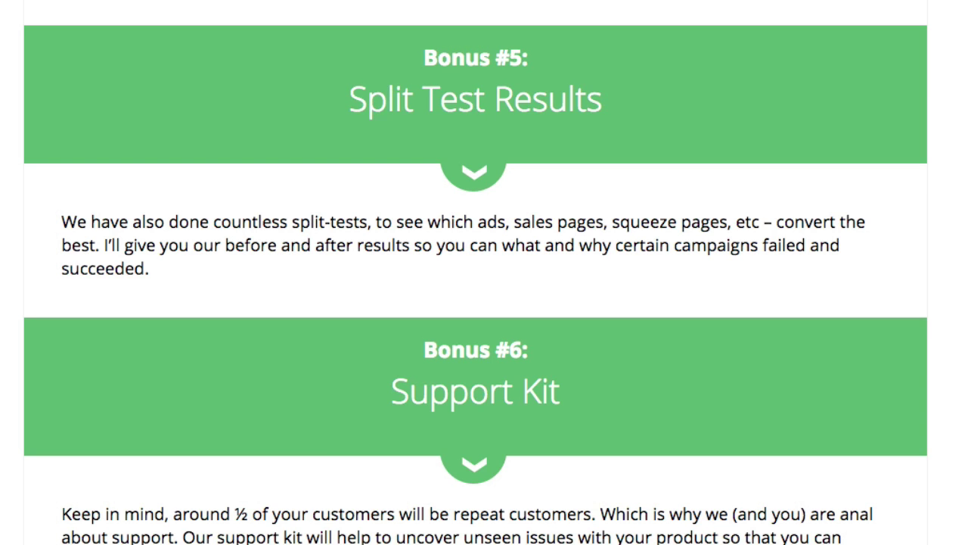
scroll(447, 538, "down", 5)
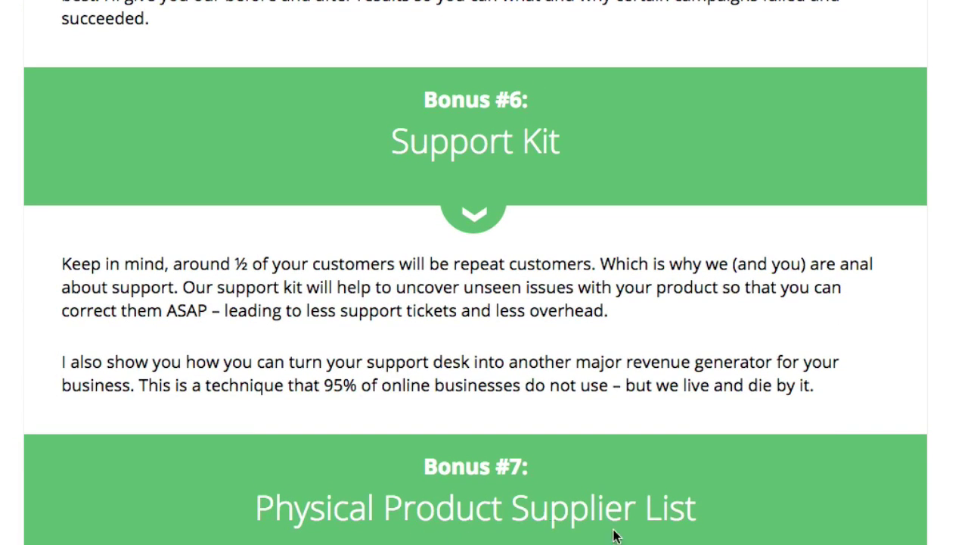
scroll(475, 303, "down", 3)
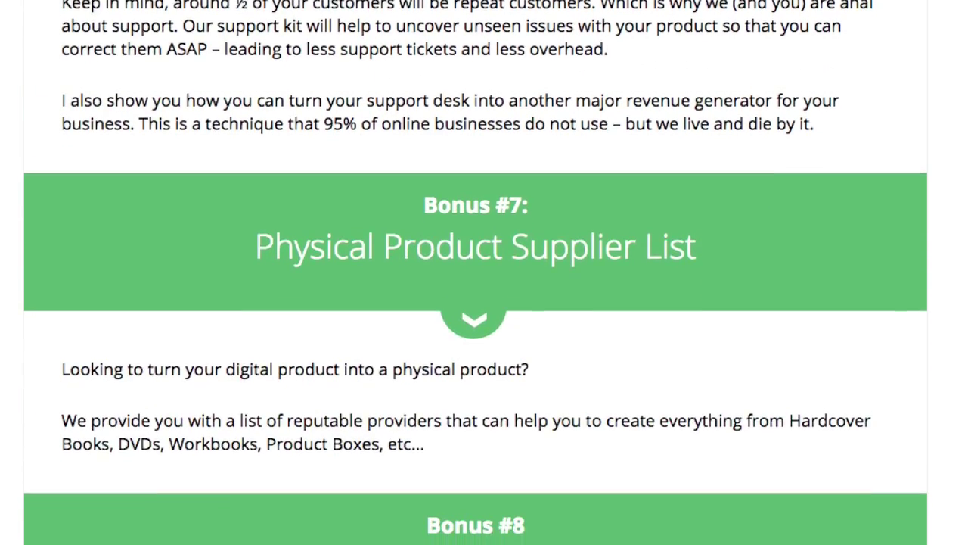
scroll(475, 303, "down", 2)
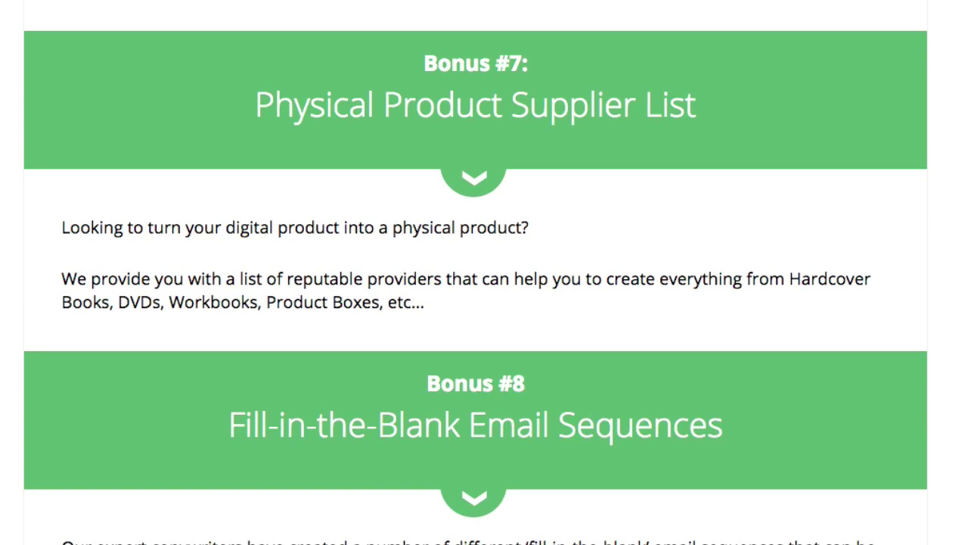
scroll(475, 272, "down", 1)
scroll(475, 272, "up", 2)
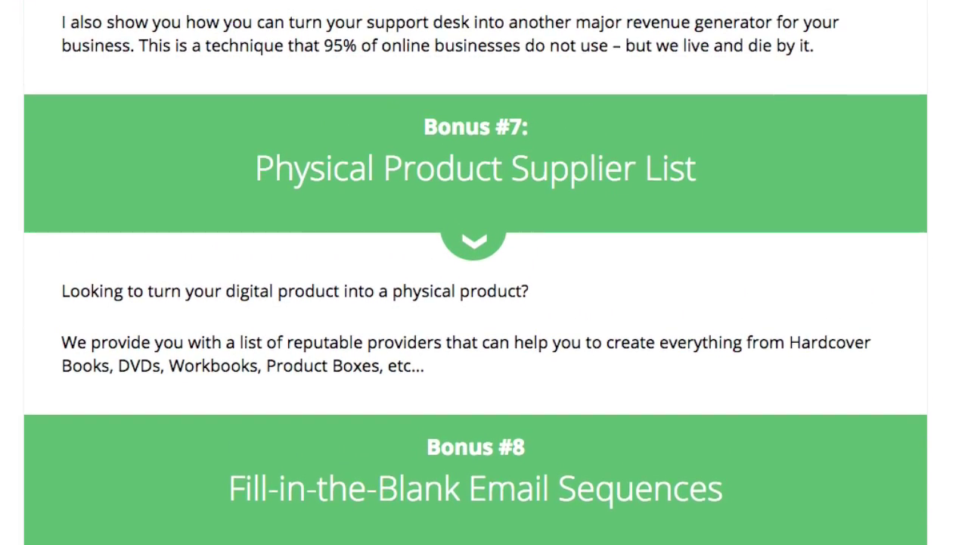
scroll(475, 273, "up", 1)
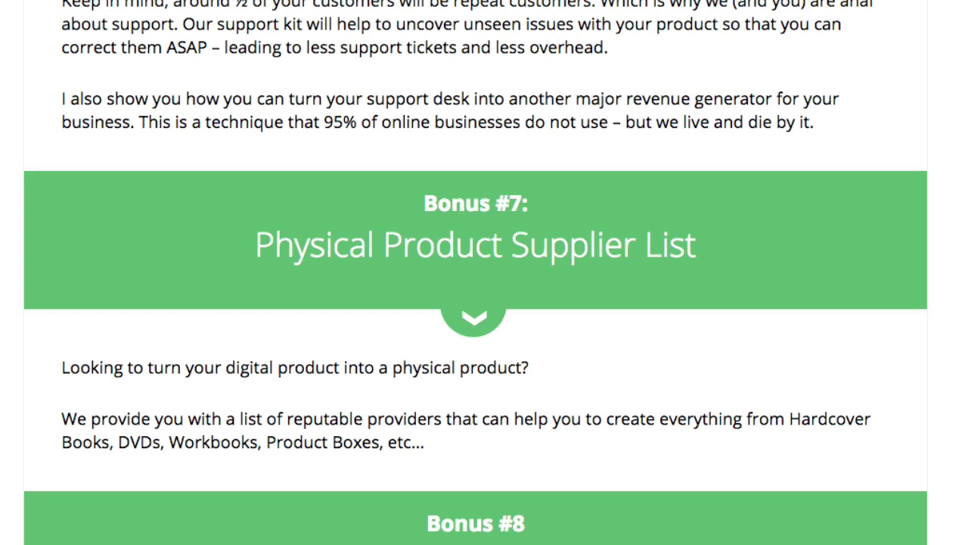